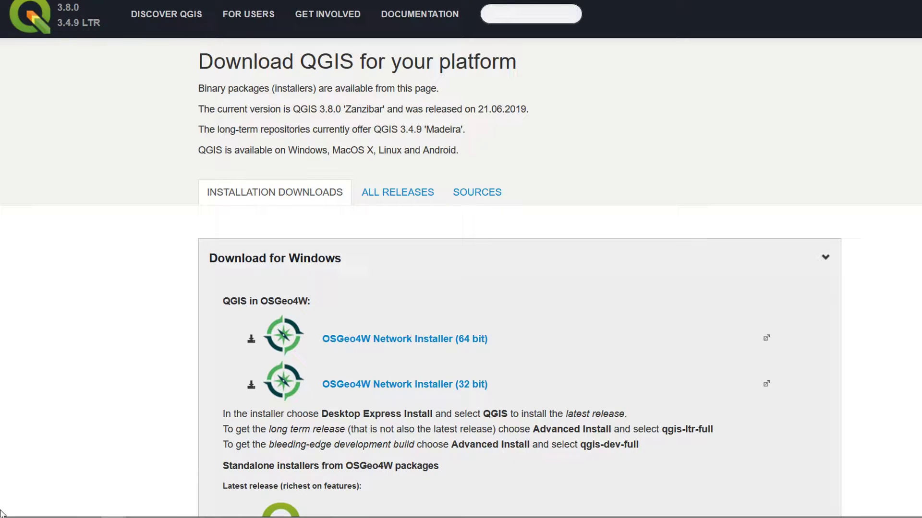
Launch Command Prompt by searching 'cmd' from the Start menu
mouse_move(2, 516)
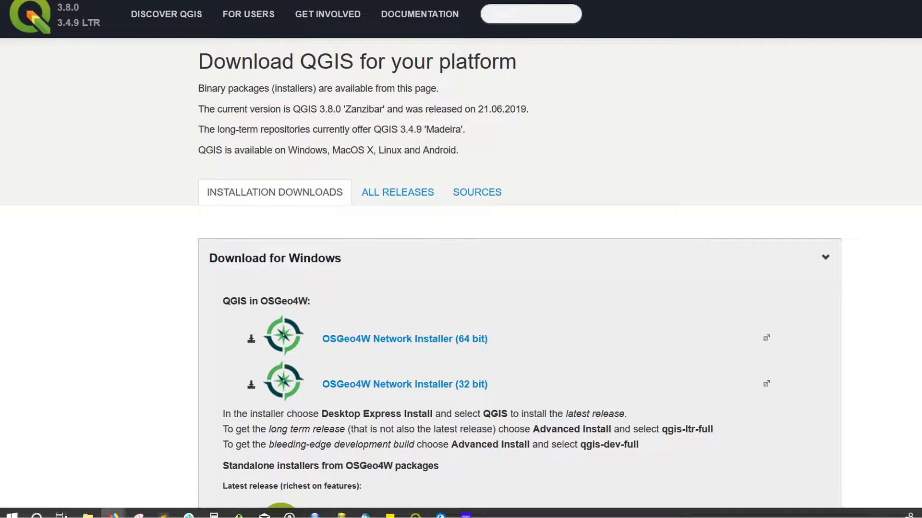
click(8, 514)
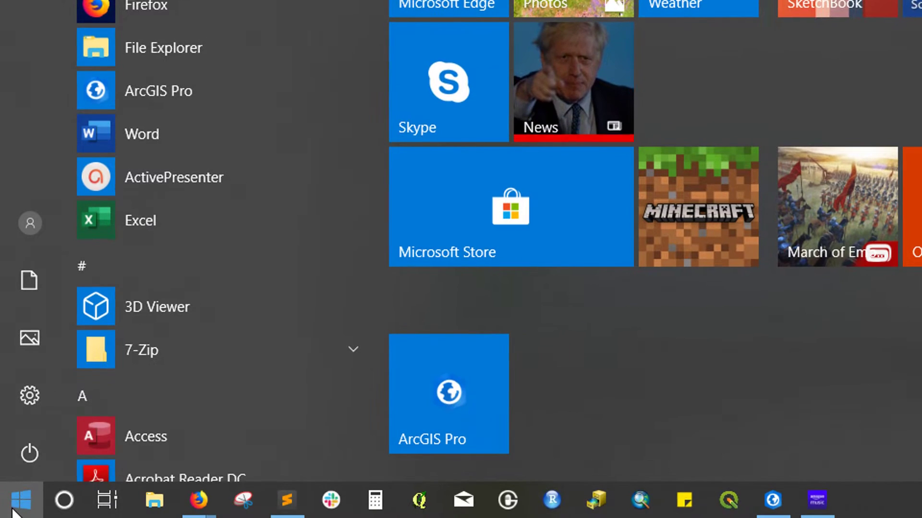
text(cmd)
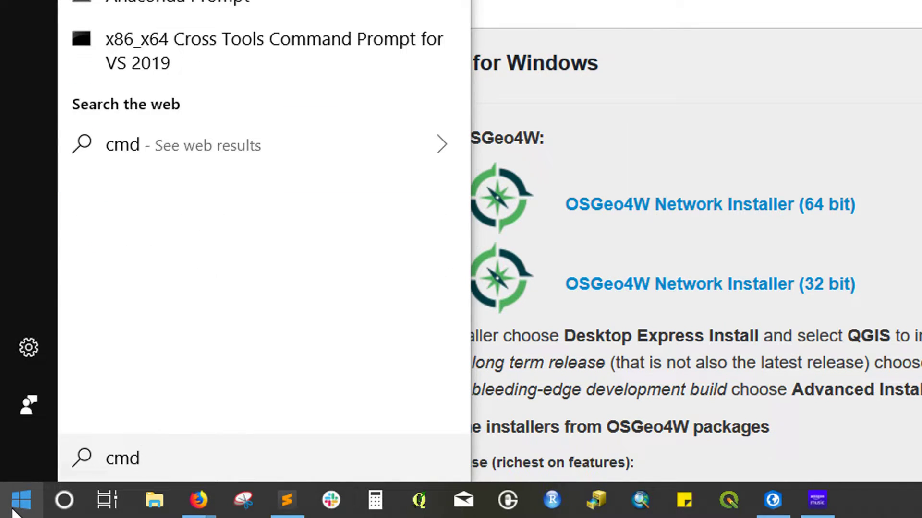
key(Return)
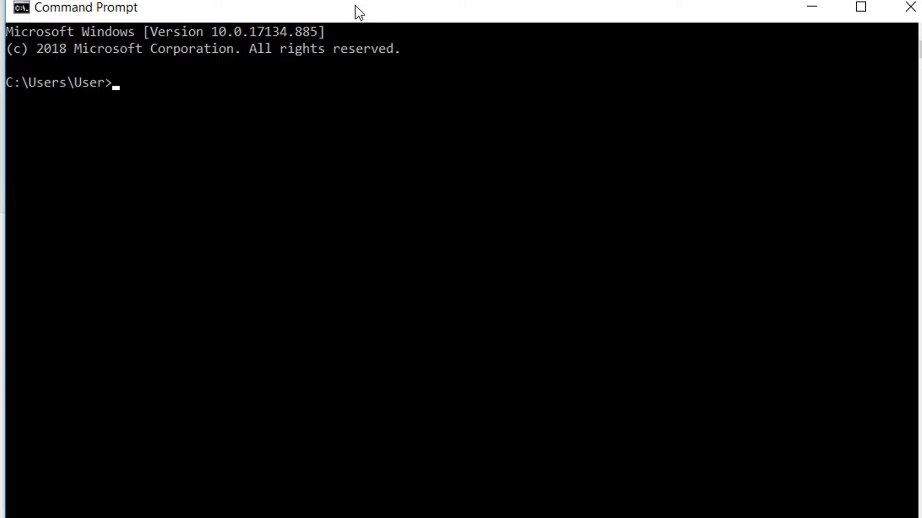
Run gdal_translate, which prints its usage, then gdal, which is not recognized
text(gdal_translate)
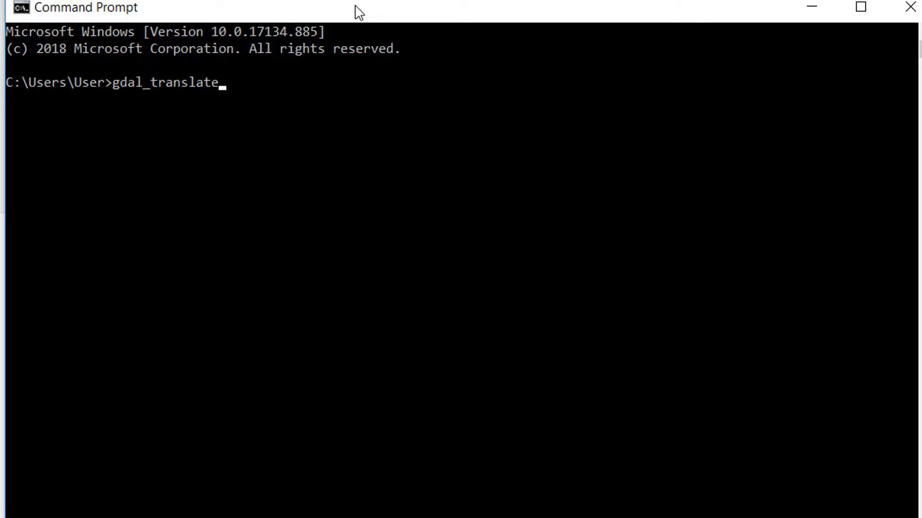
key(Return)
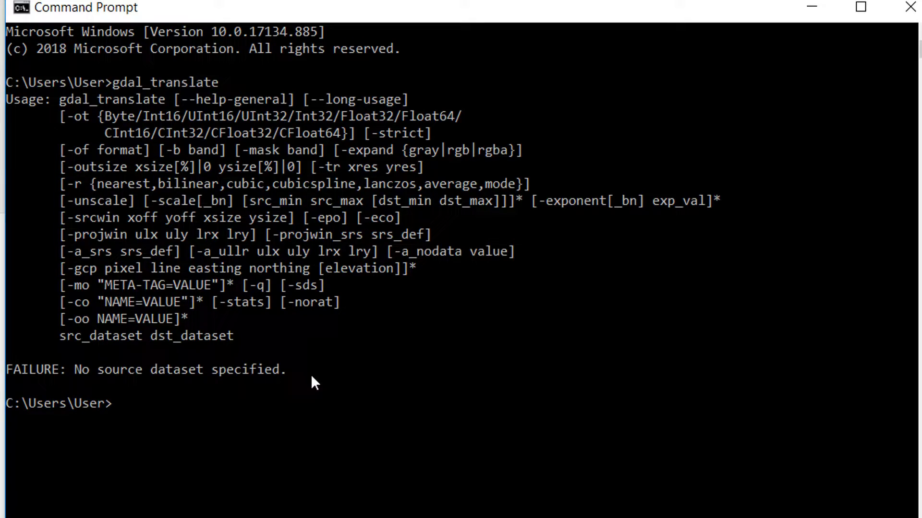
text(gdal)
key(Return)
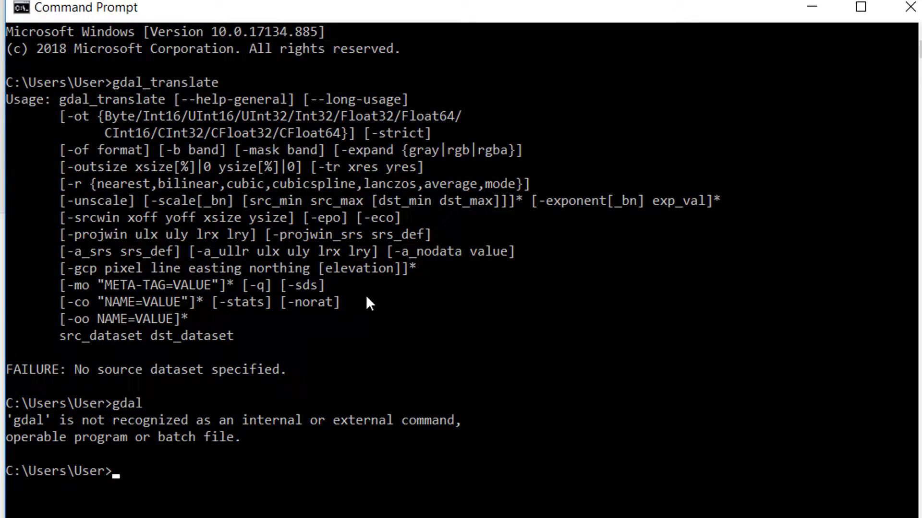
Minimise the console and scroll the QGIS page to the OSGeo4W installer section
click(810, 17)
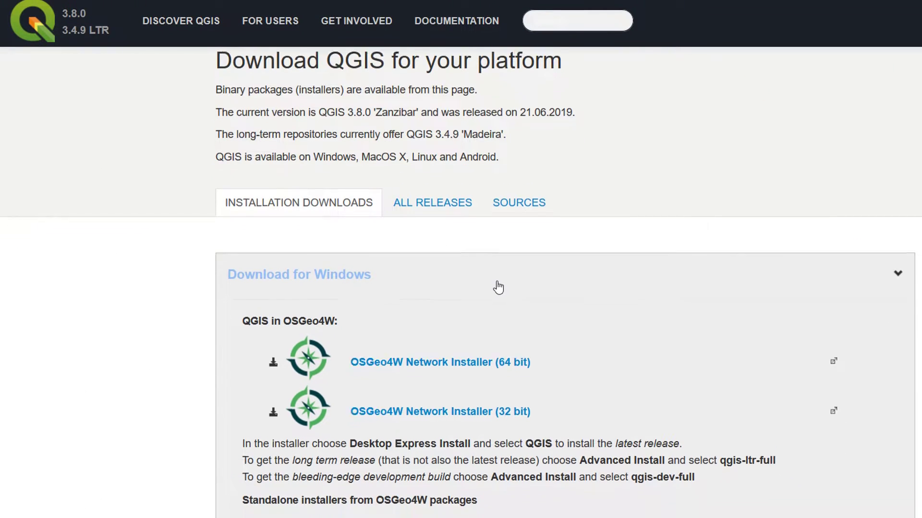
scroll(497, 288, down, 2)
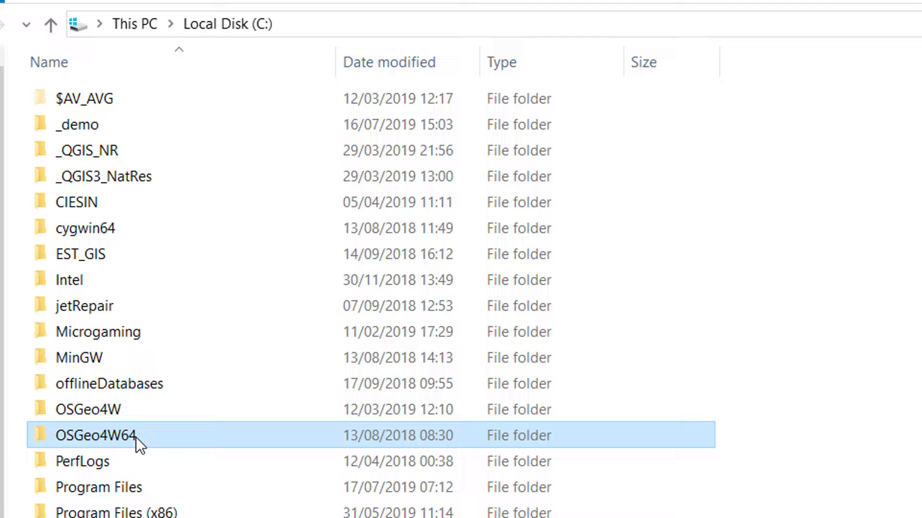
Browse into C:\OSGeo4W64\bin and scroll through its GDAL tool files
double_click(137, 436)
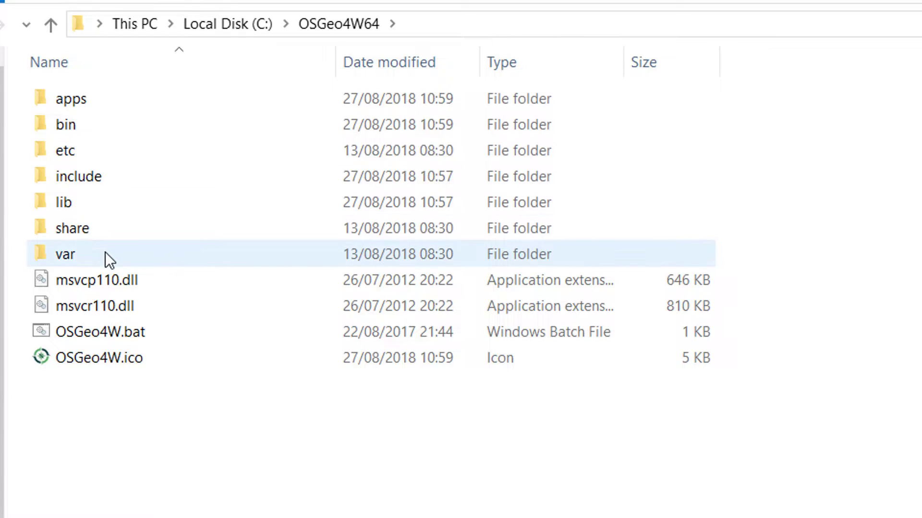
click(82, 131)
double_click(82, 131)
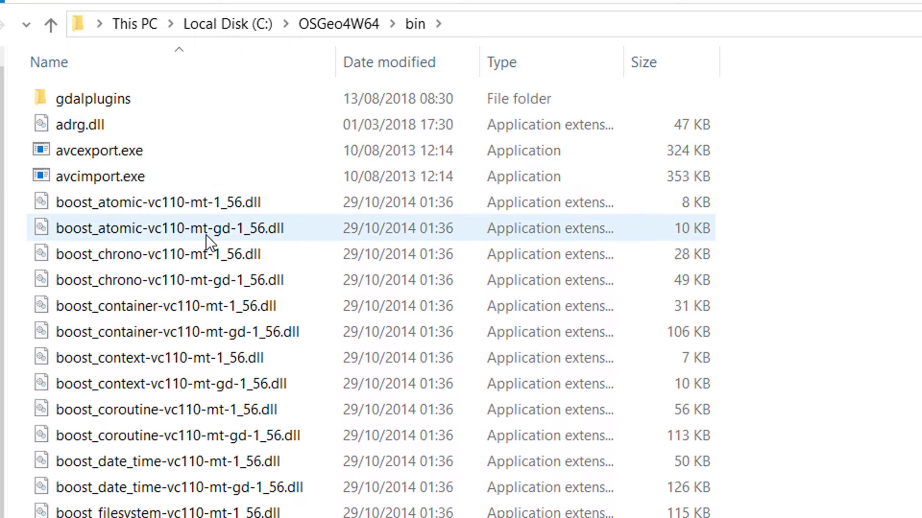
scroll(199, 284, down, 15)
scroll(196, 288, down, 20)
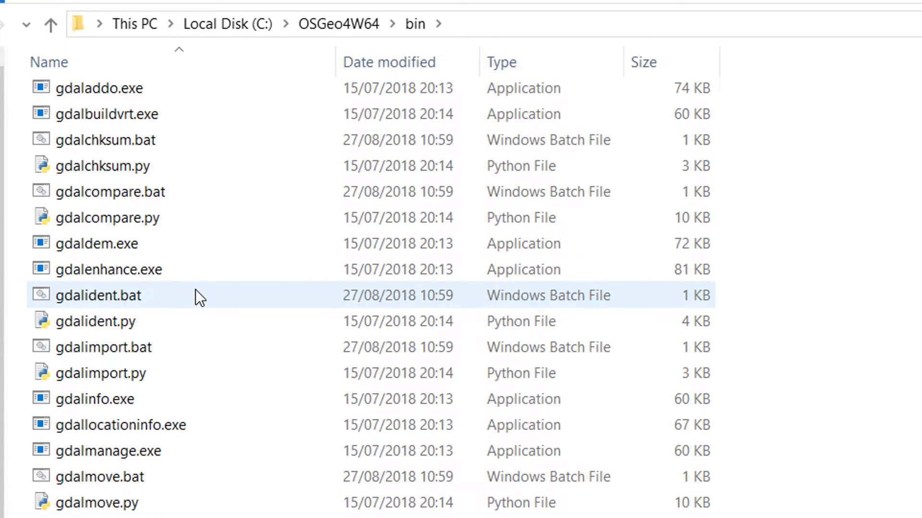
scroll(185, 291, down, 18)
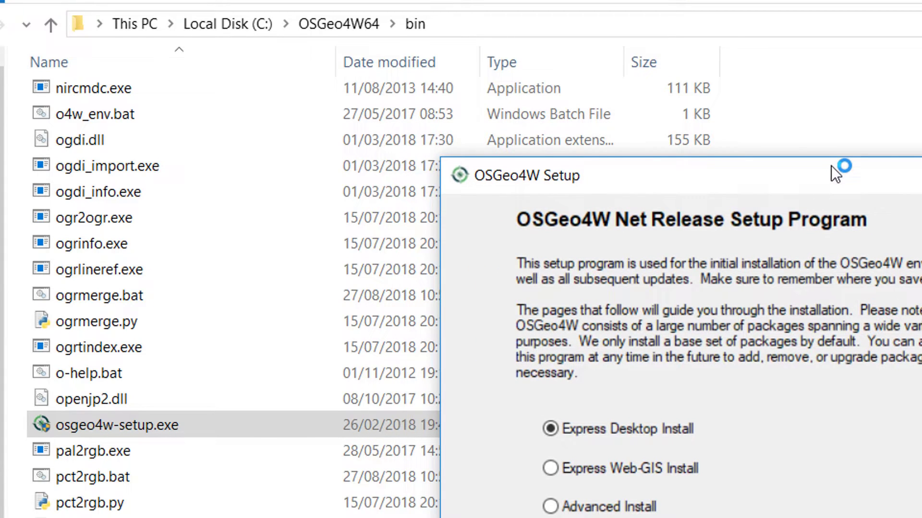
Choose Advanced Install with internet source, C:\OSGeo4W64 root, default package directory and direct connection
drag(831, 165, 674, 91)
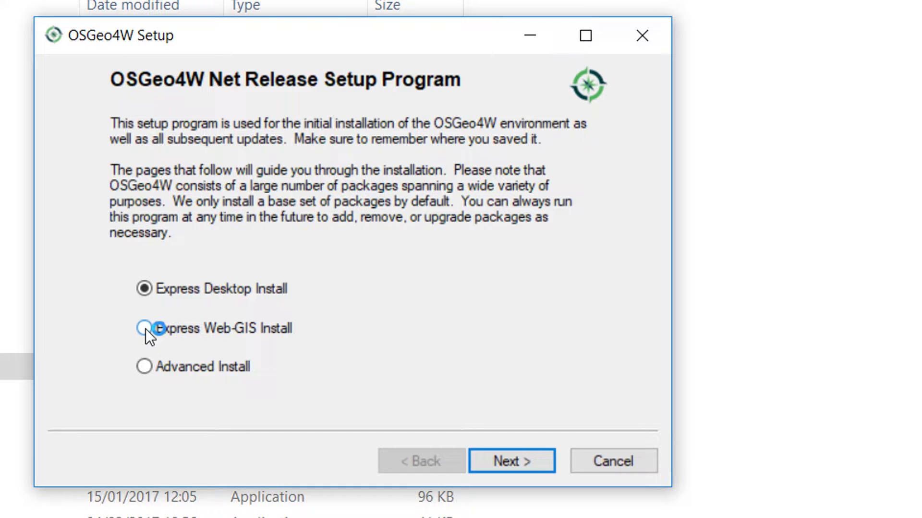
click(146, 365)
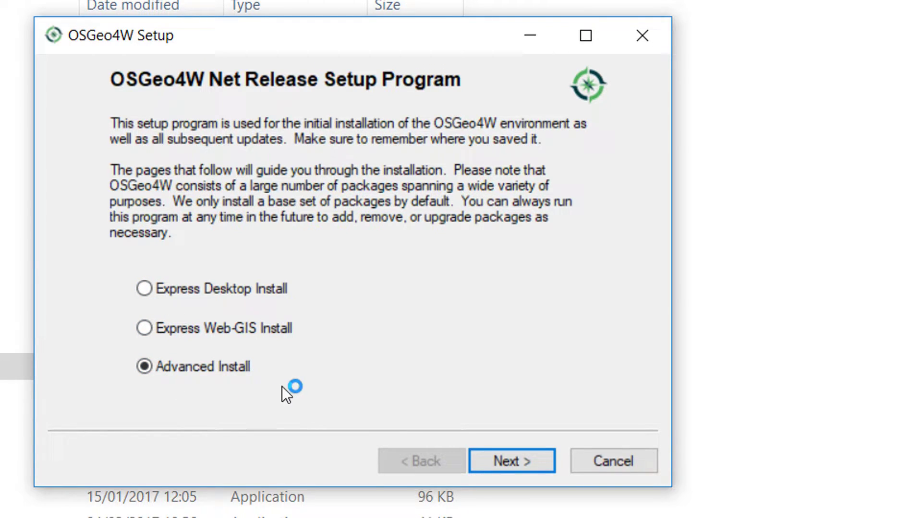
click(522, 460)
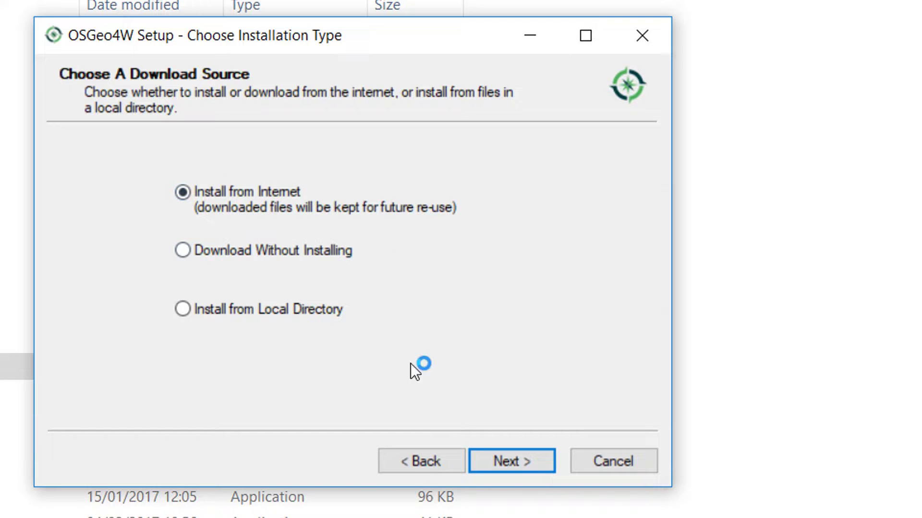
click(511, 460)
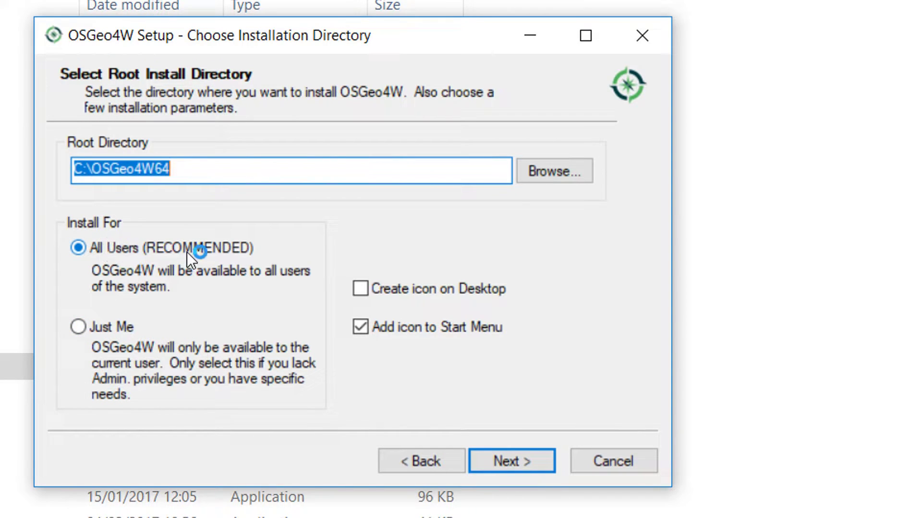
click(514, 465)
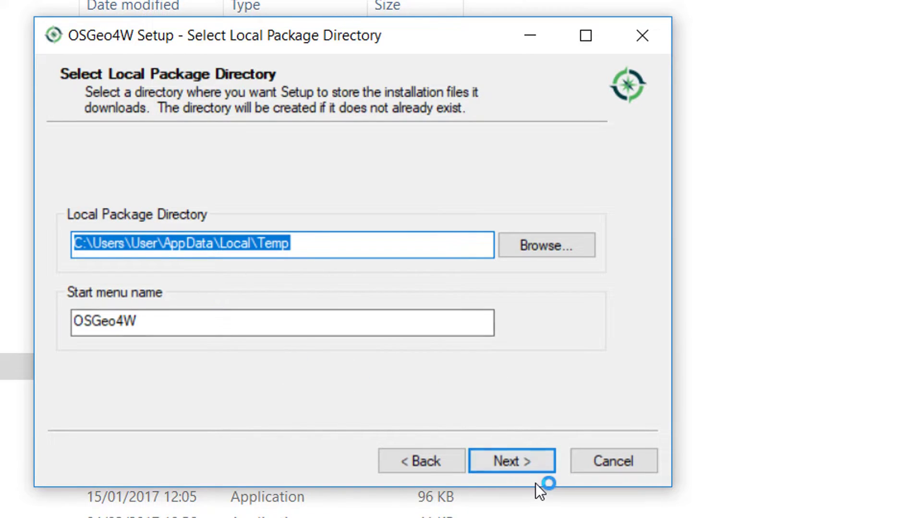
click(526, 459)
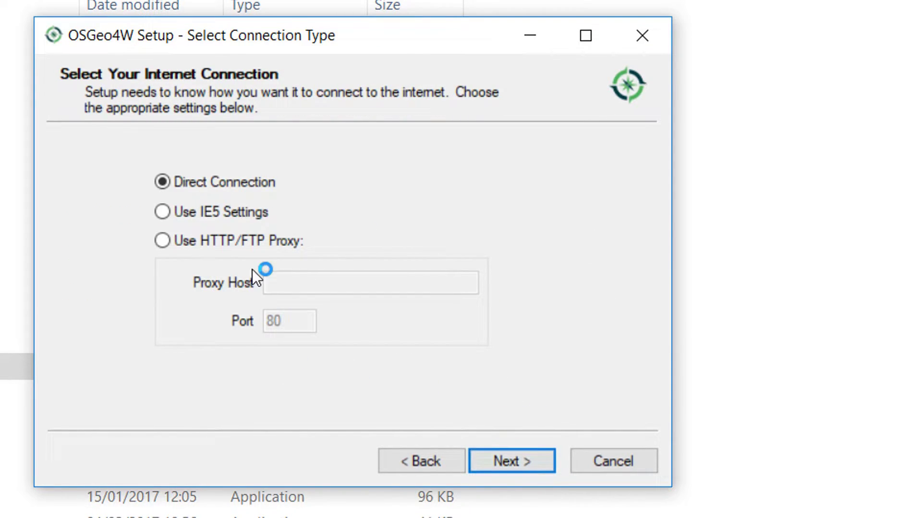
click(496, 462)
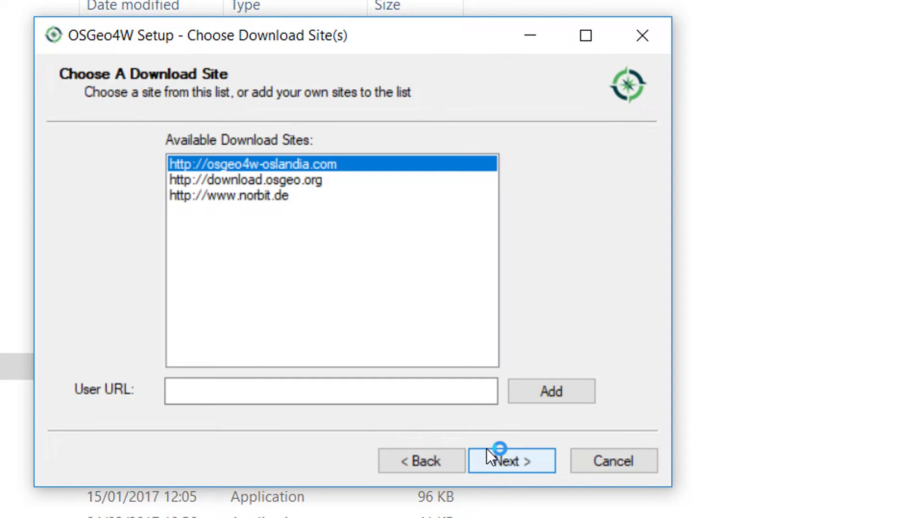
Load packages from osgeo4w-oslandia.com and enlarge the Select Packages window
click(514, 468)
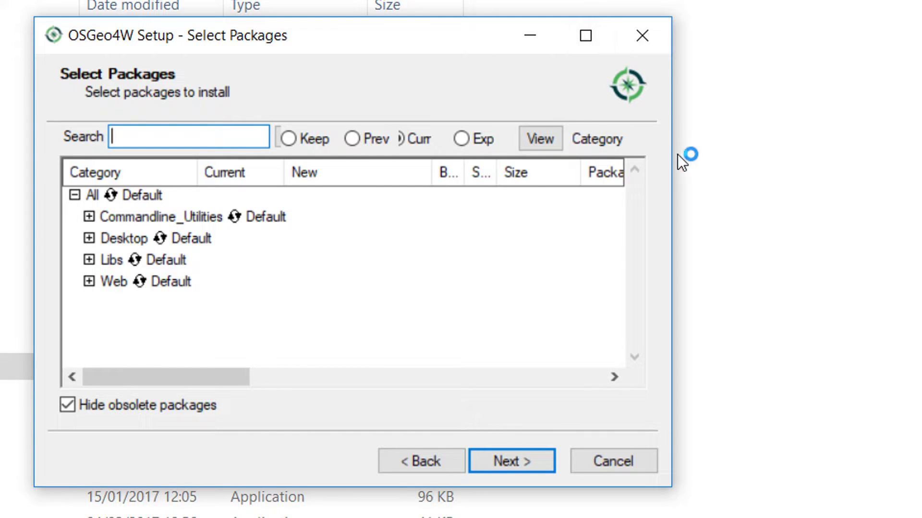
drag(669, 157, 919, 158)
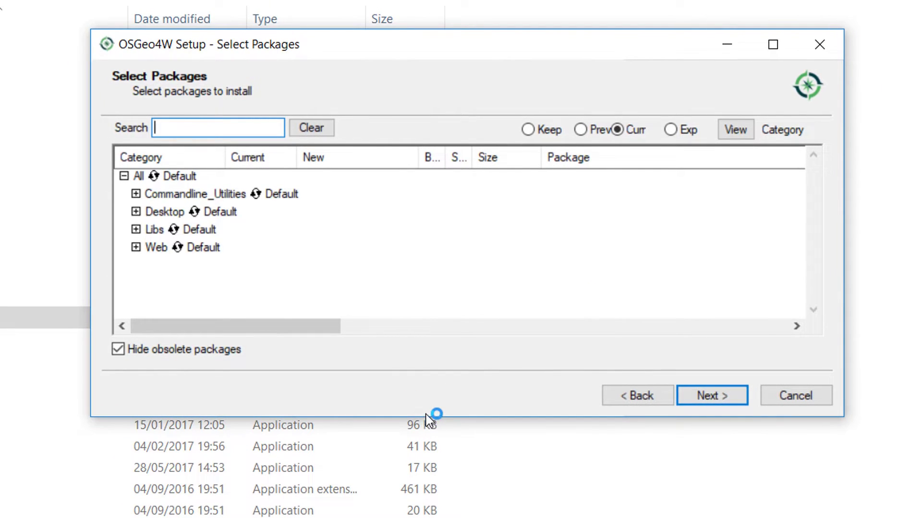
drag(428, 418, 421, 517)
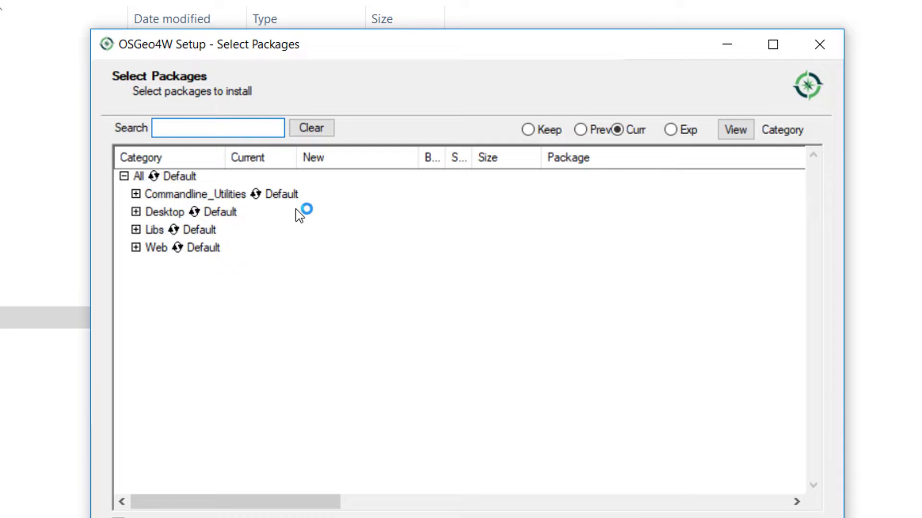
Expand Commandline_Utilities and widen the Bin? column to confirm gdal upgrades to 2.4.1-1
click(136, 194)
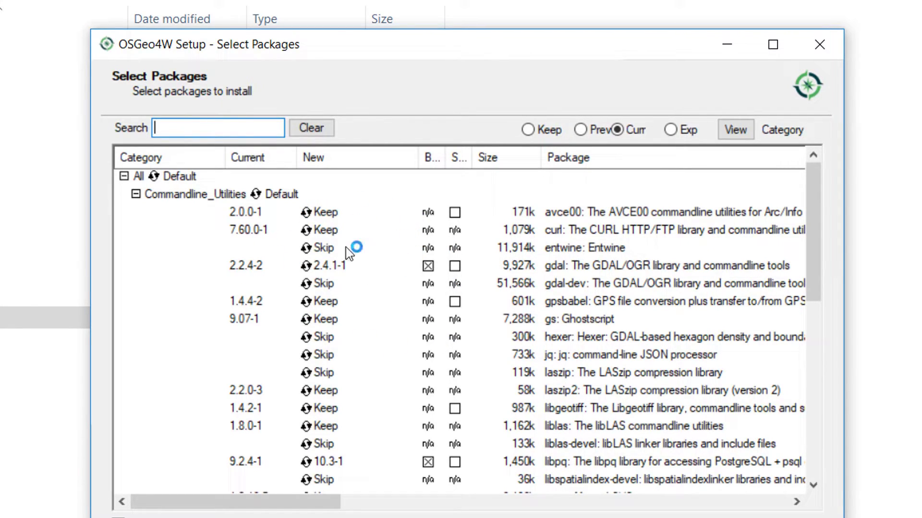
scroll(347, 271, down, 5)
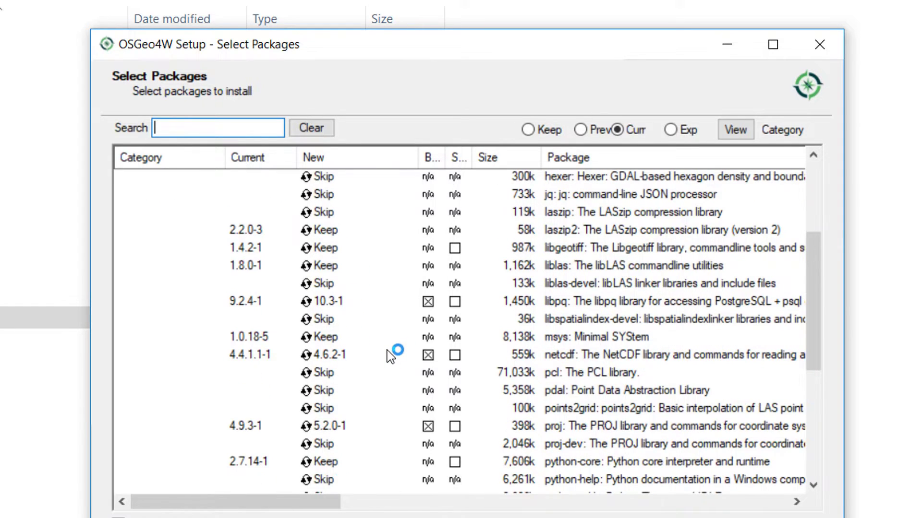
scroll(383, 363, down, 3)
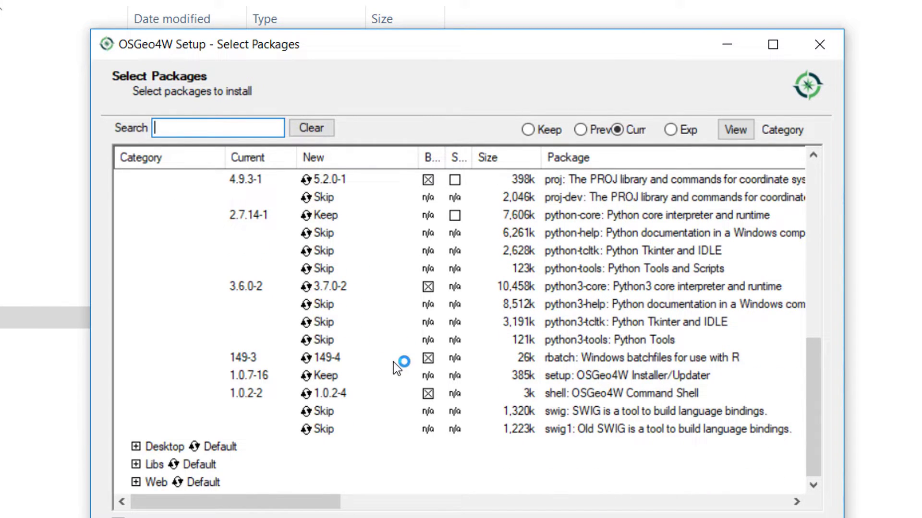
scroll(393, 362, up, 10)
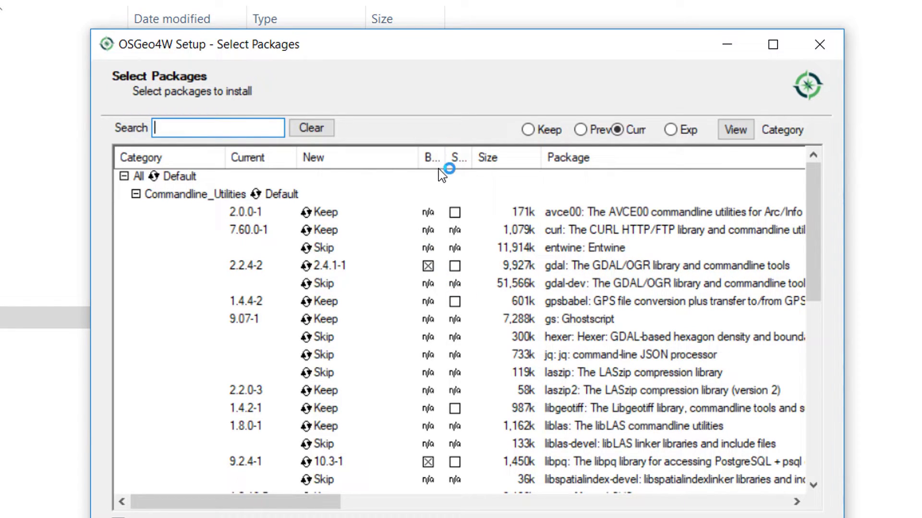
drag(442, 160, 550, 153)
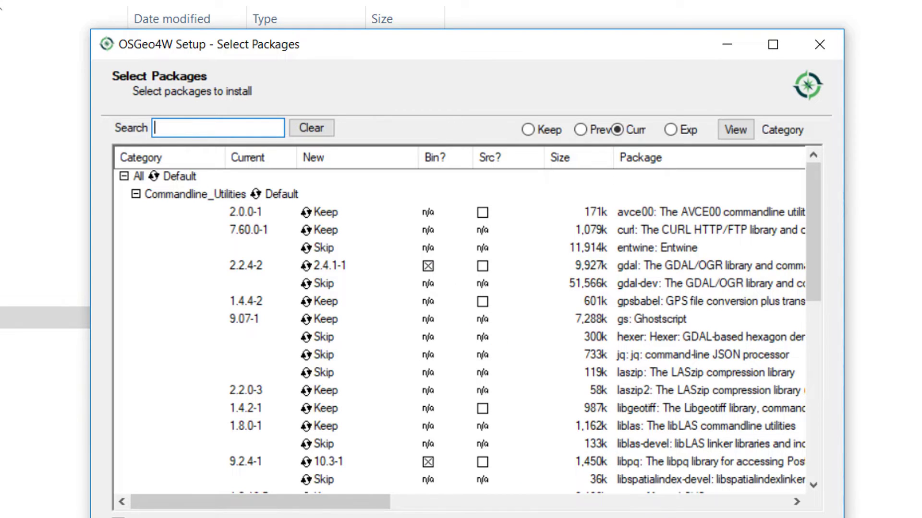
Accept the extra dependencies and agree to the HDF4, HDF5 and SZIP licences
click(712, 517)
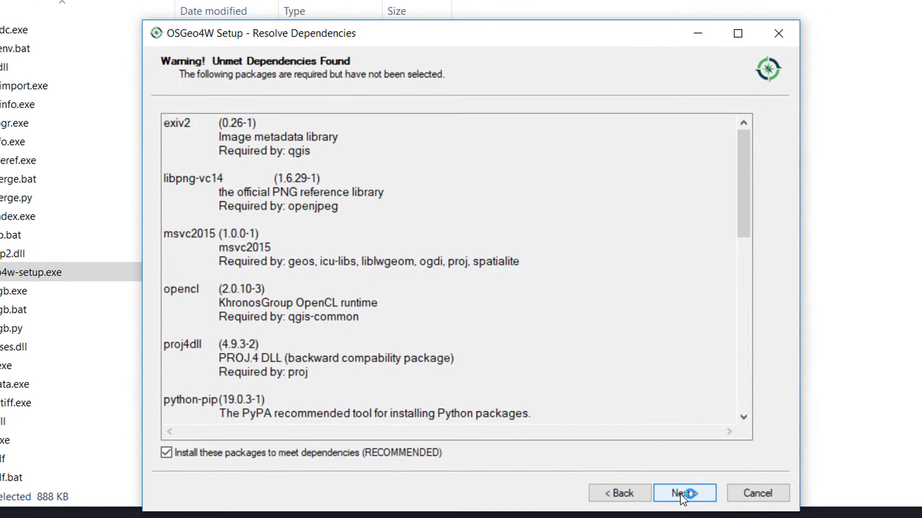
click(683, 494)
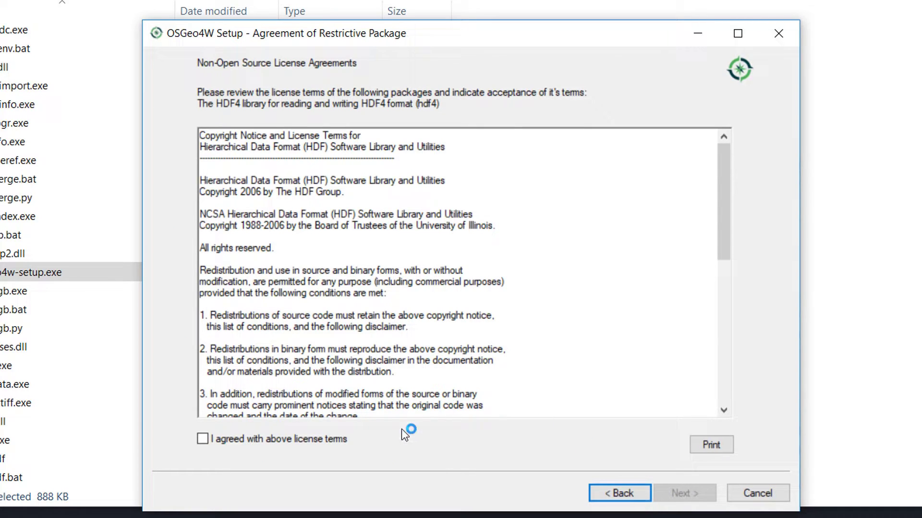
click(202, 438)
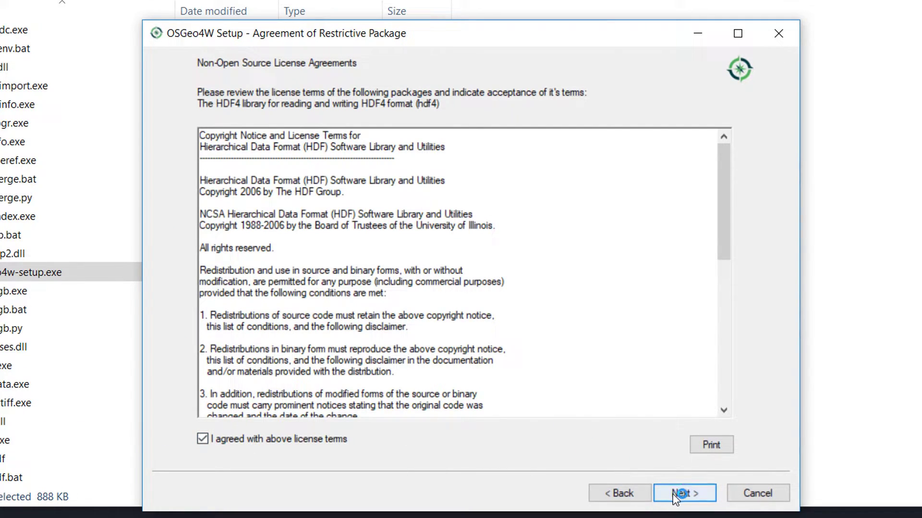
click(682, 494)
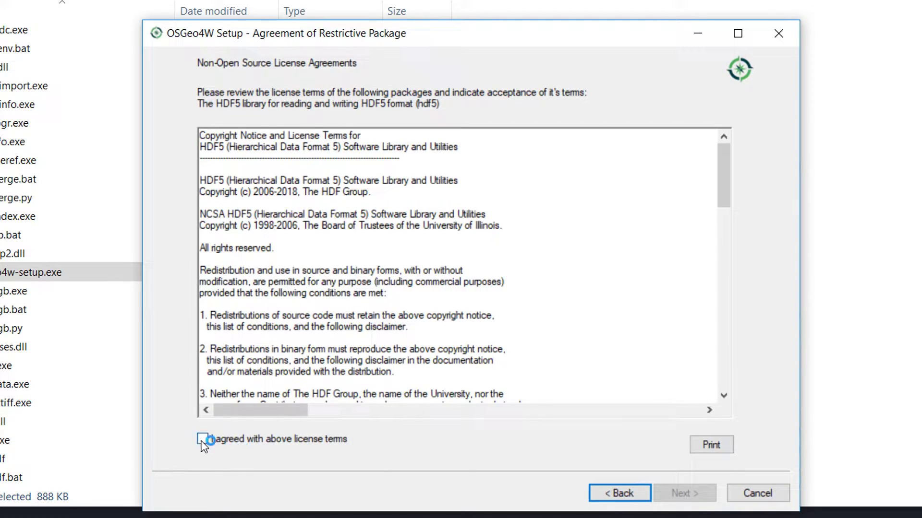
click(202, 439)
click(679, 490)
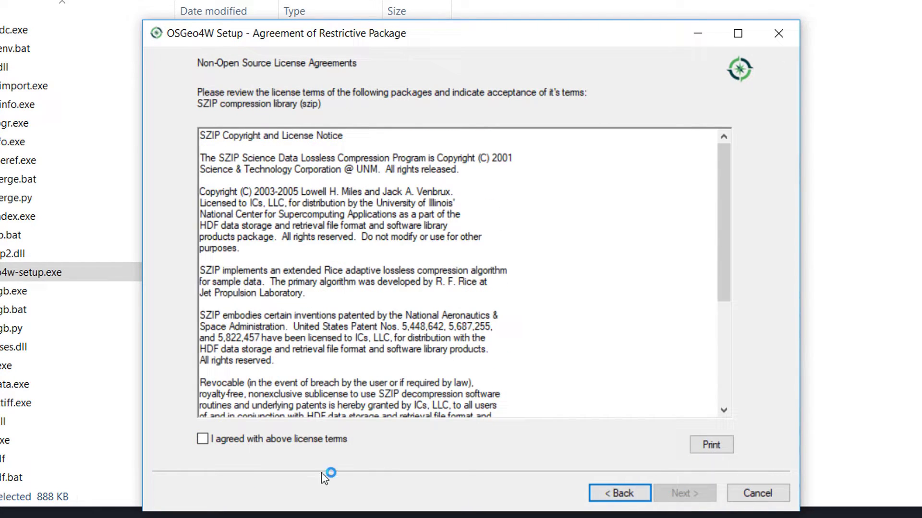
click(203, 438)
click(684, 493)
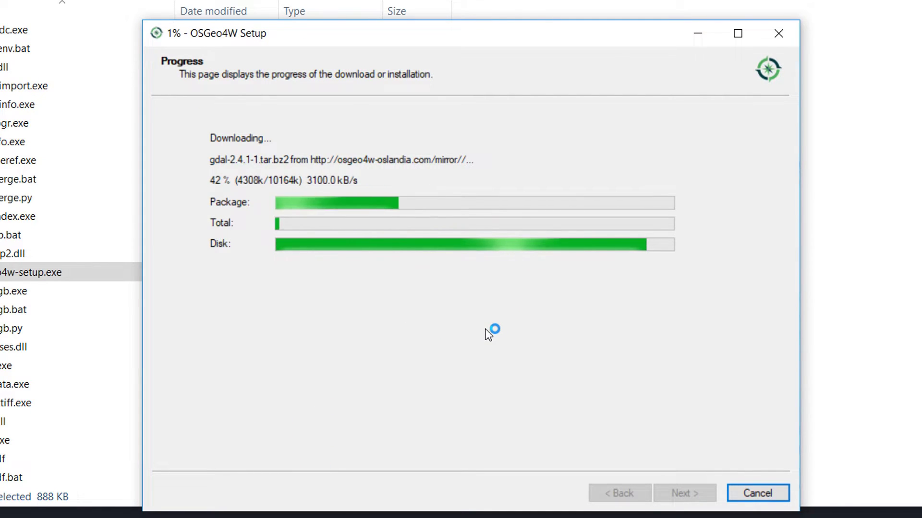
Cancel the package download and confirm exiting OSGeo4W Setup
click(766, 495)
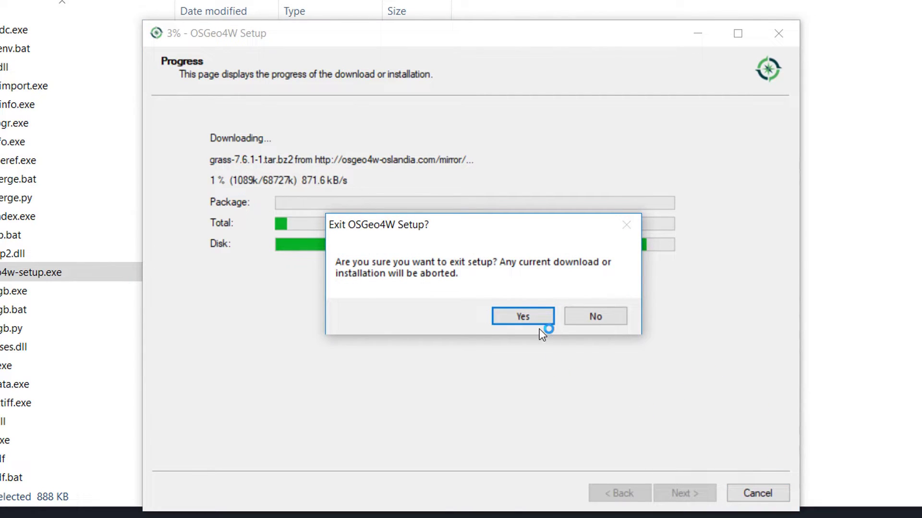
click(522, 320)
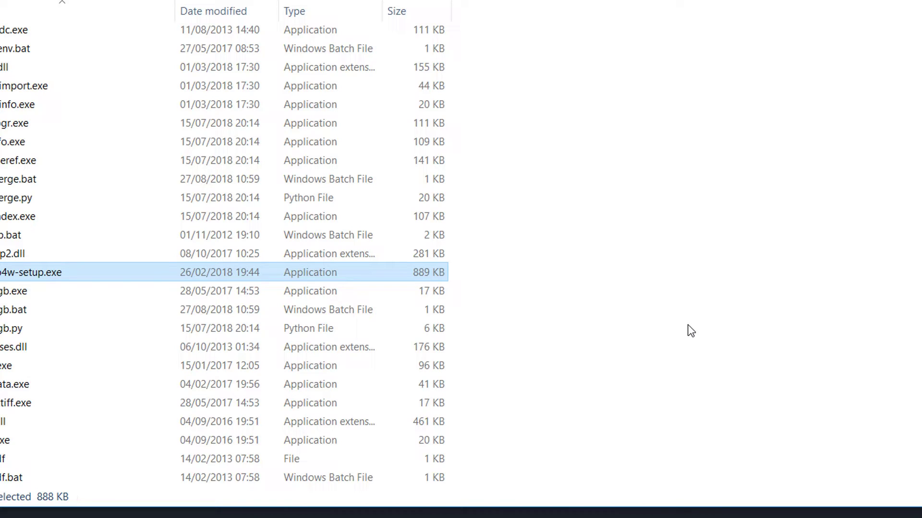
scroll(690, 331, down, 5)
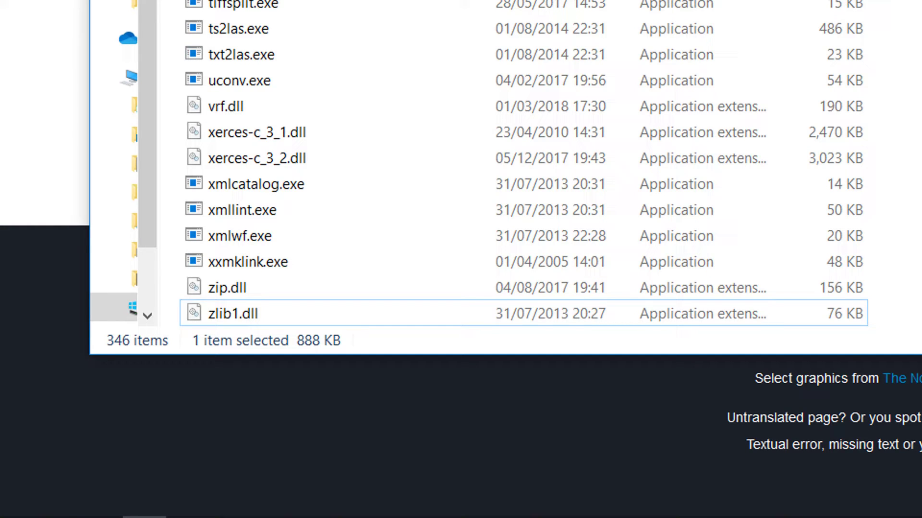
Launch Control Panel via 'control' search and go to System's Advanced system settings
key(super)
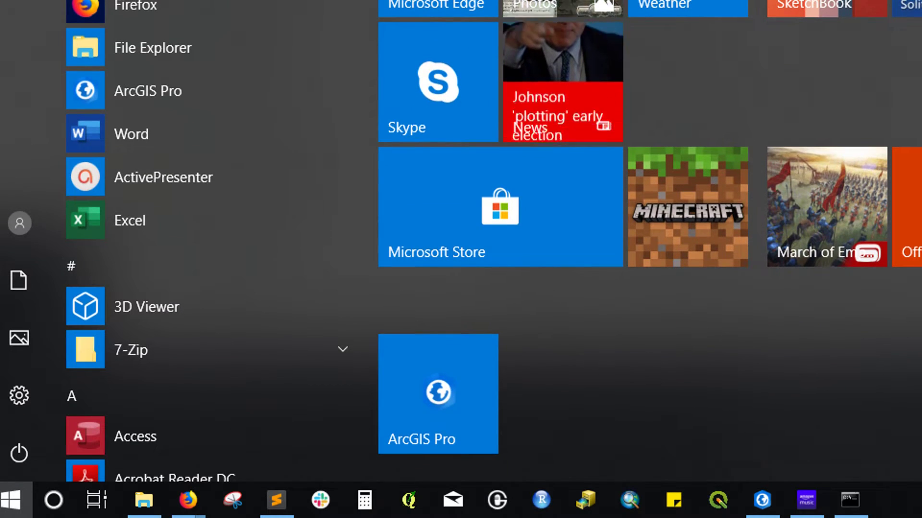
text(control)
key(Return)
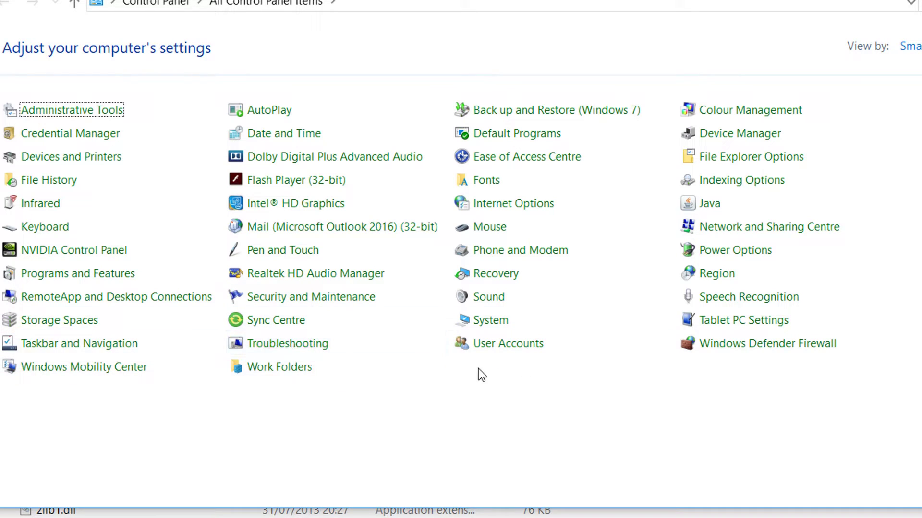
click(498, 327)
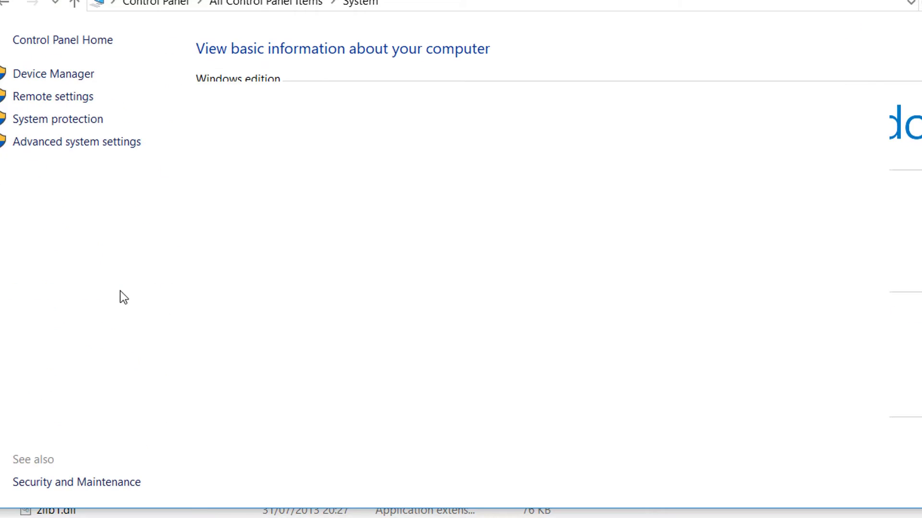
click(78, 141)
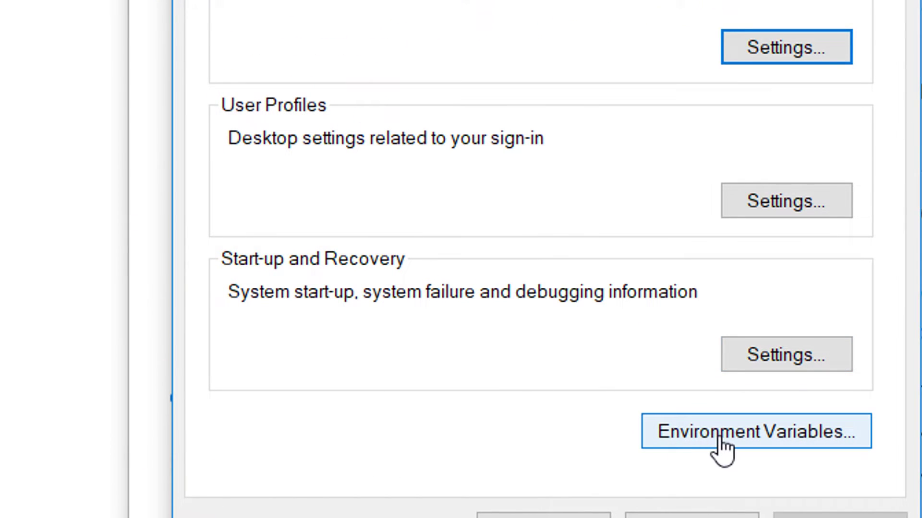
Open Environment Variables, widen the dialog and select the system Path variable
click(721, 444)
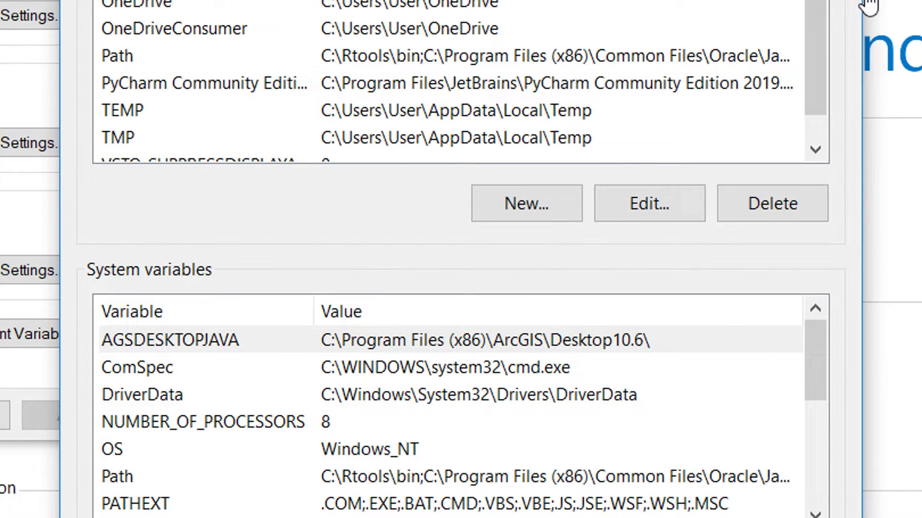
drag(869, 15, 921, 17)
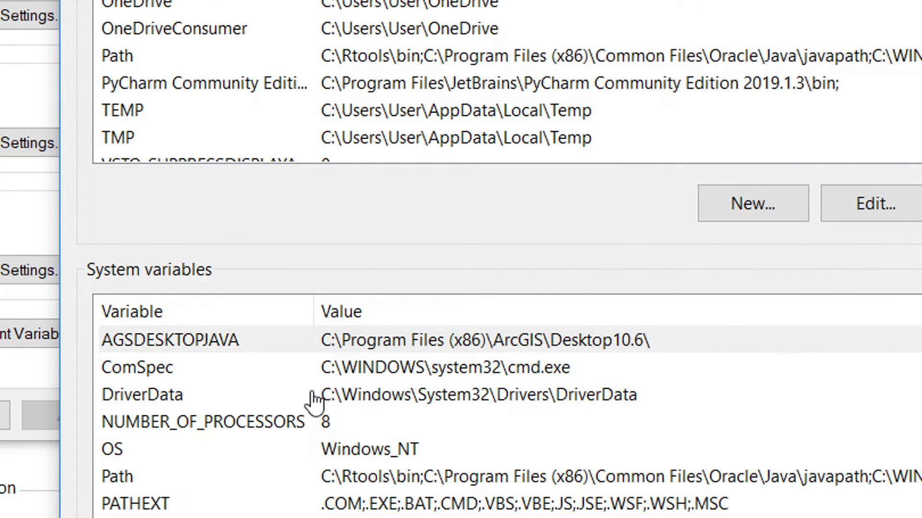
scroll(312, 403, down, 1)
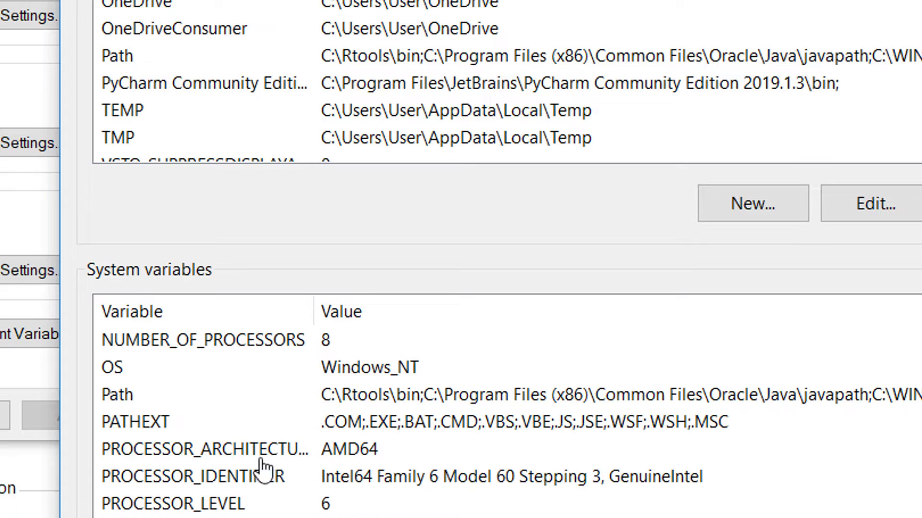
click(130, 403)
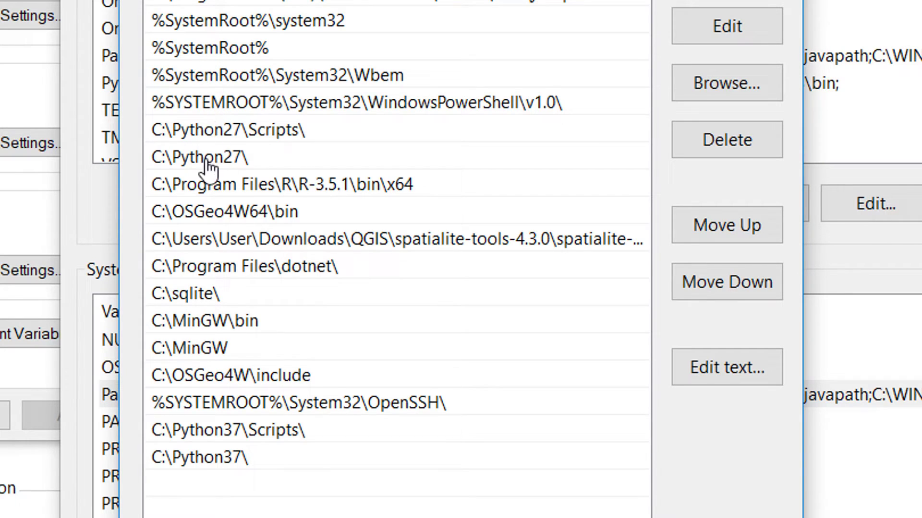
Select the C:\OSGeo4W64\bin Path entry, then view that folder in File Explorer
click(204, 213)
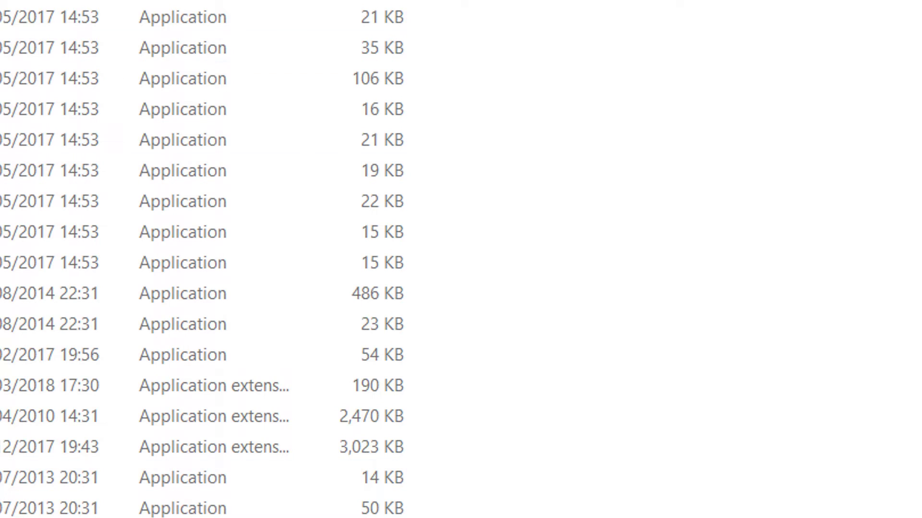
scroll(207, 259, up, 2)
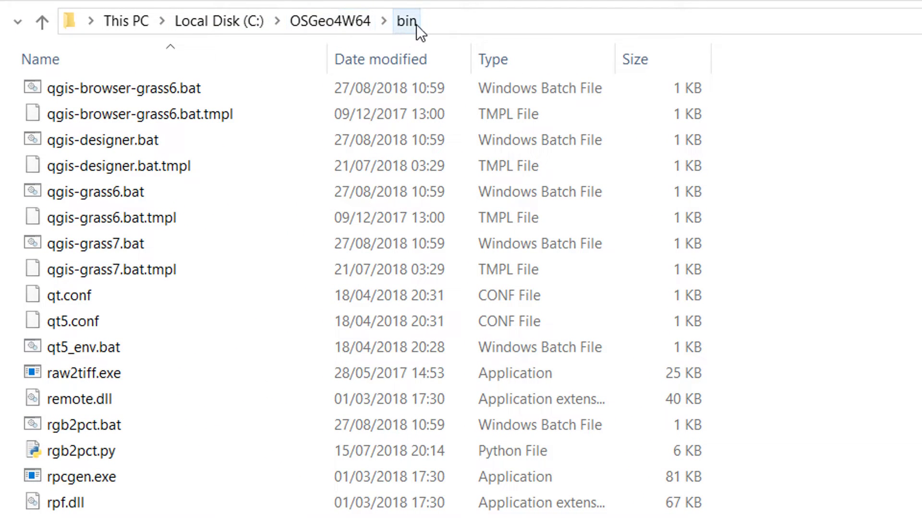
scroll(174, 396, up, 10)
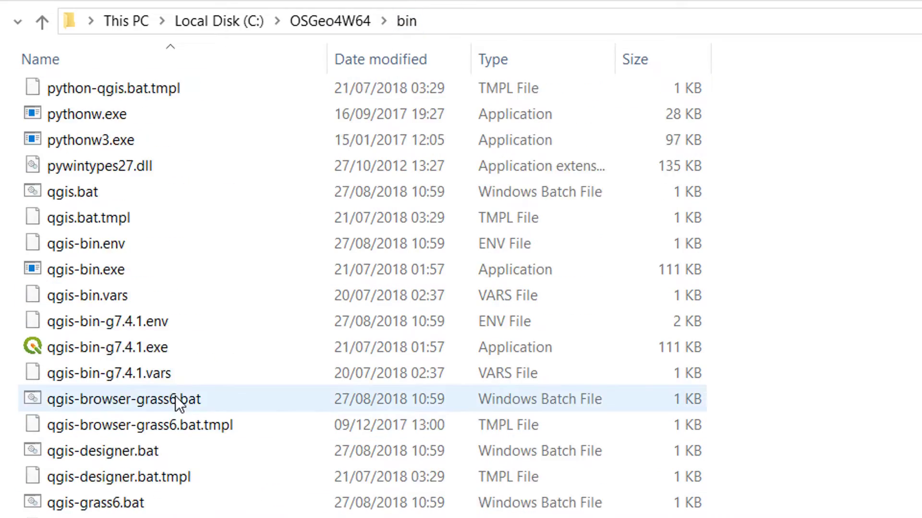
scroll(182, 318, up, 12)
scroll(178, 313, down, 5)
scroll(166, 315, up, 15)
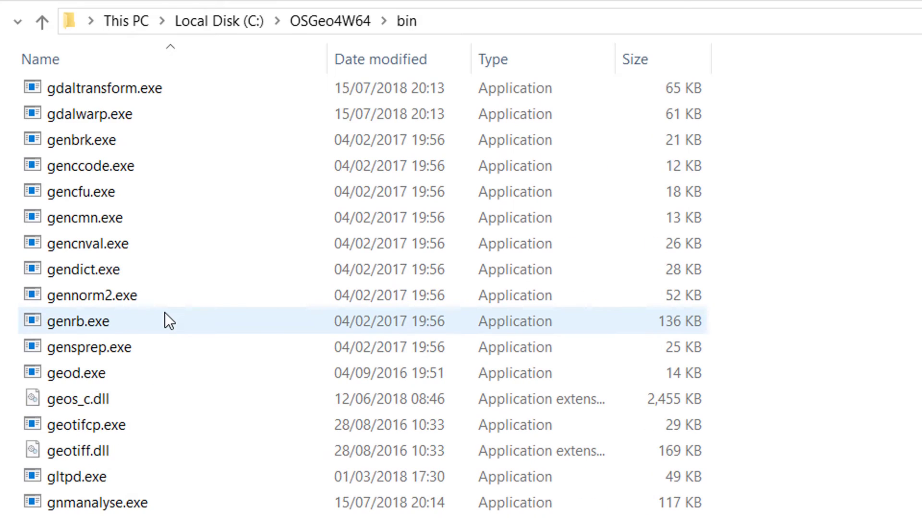
scroll(166, 312, down, 4)
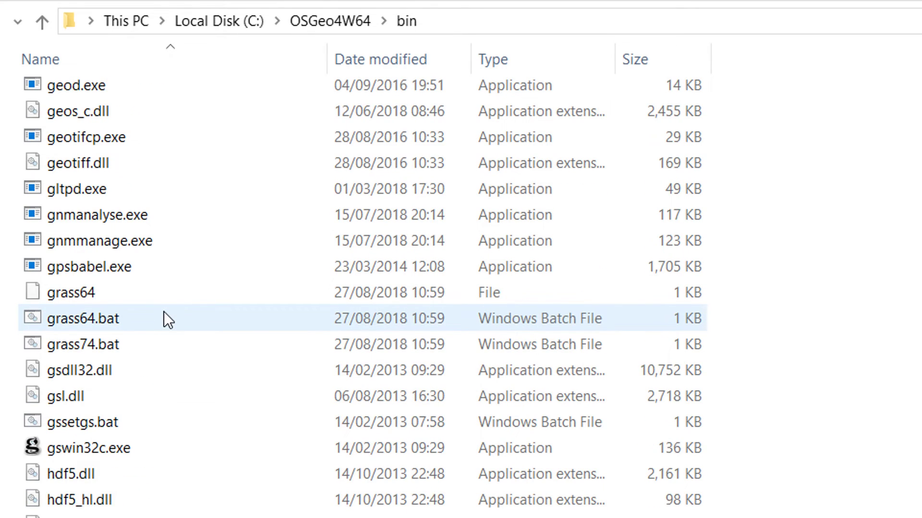
scroll(163, 312, up, 3)
scroll(163, 312, up, 4)
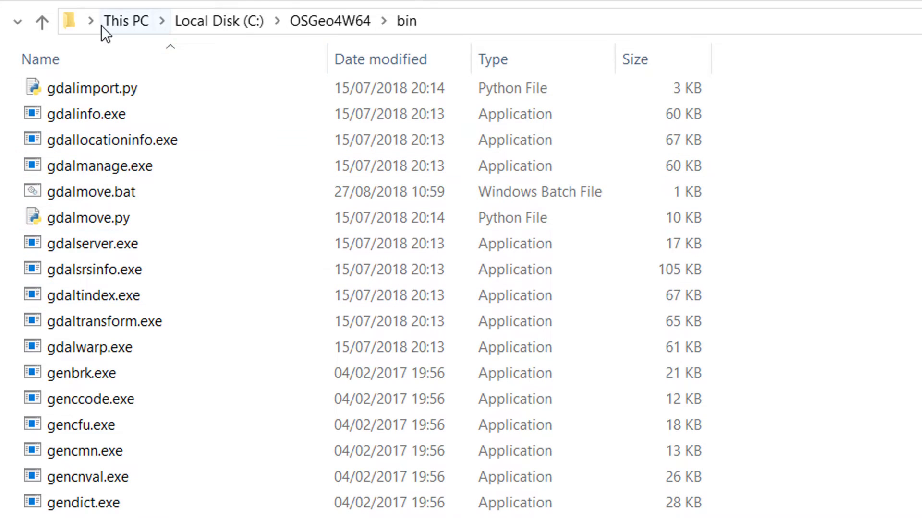
scroll(98, 336, up, 3)
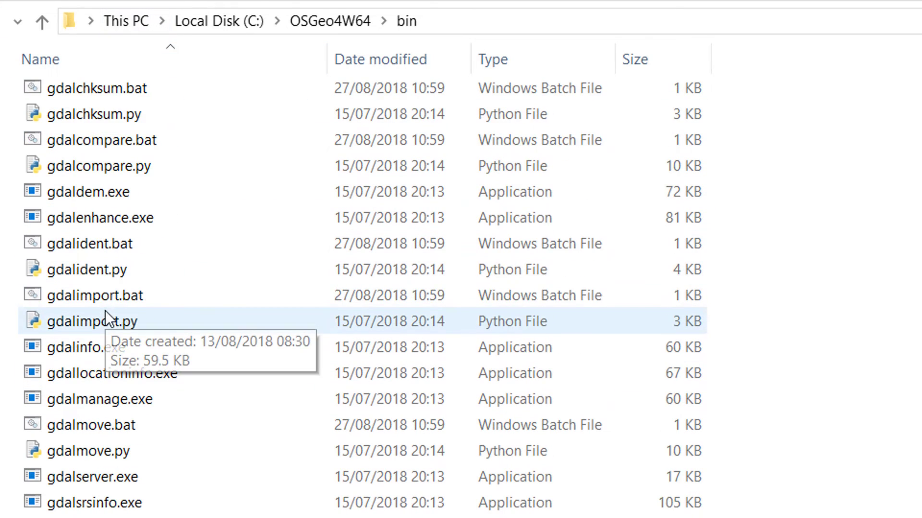
scroll(98, 153, up, 5)
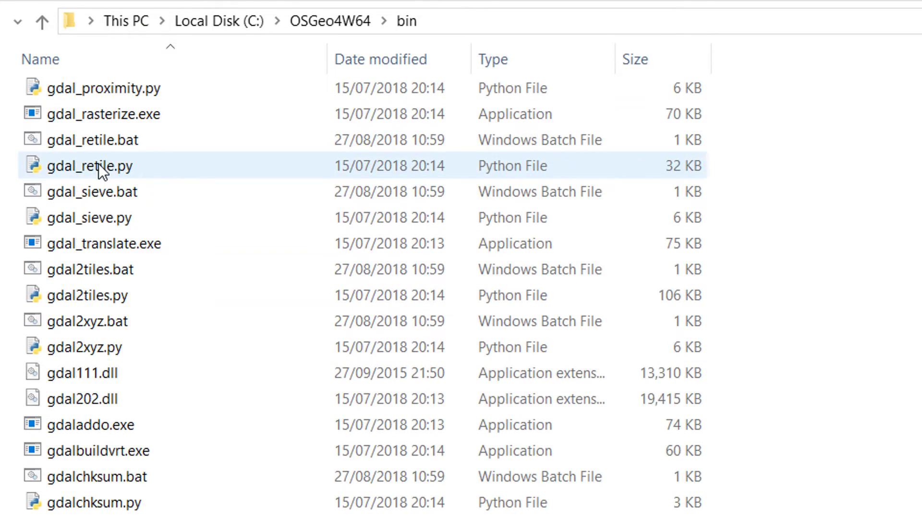
scroll(107, 243, up, 2)
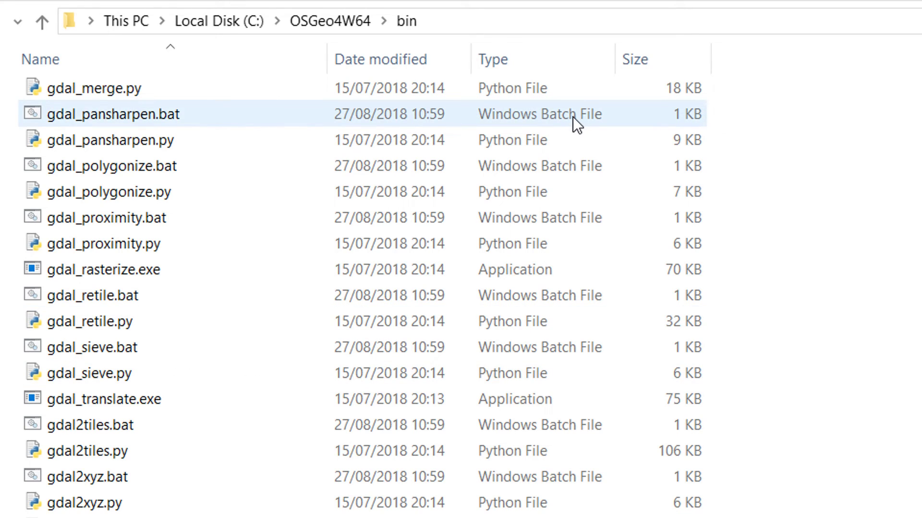
scroll(360, 288, up, 15)
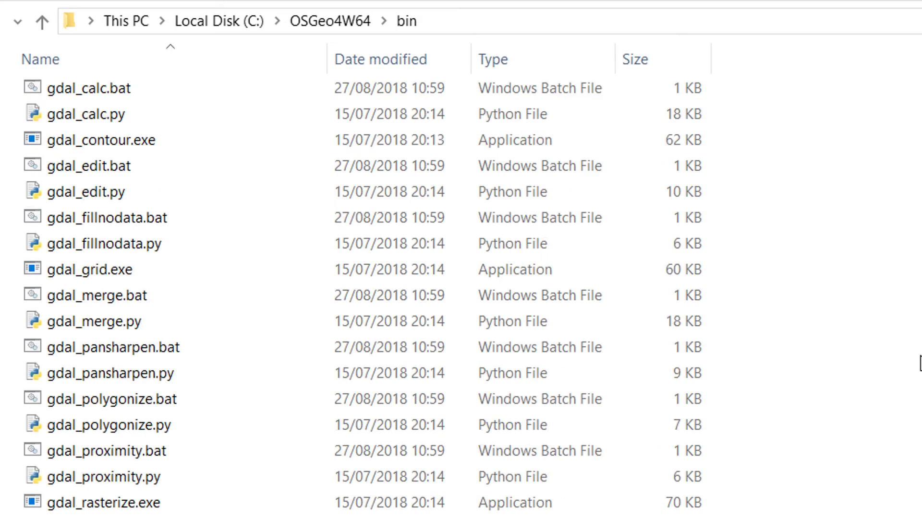
scroll(915, 295, up, 16)
scroll(914, 295, up, 2)
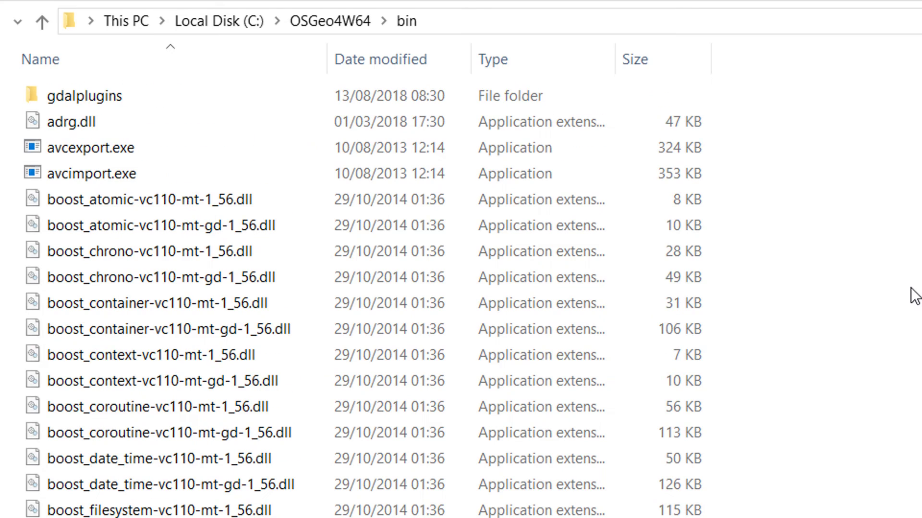